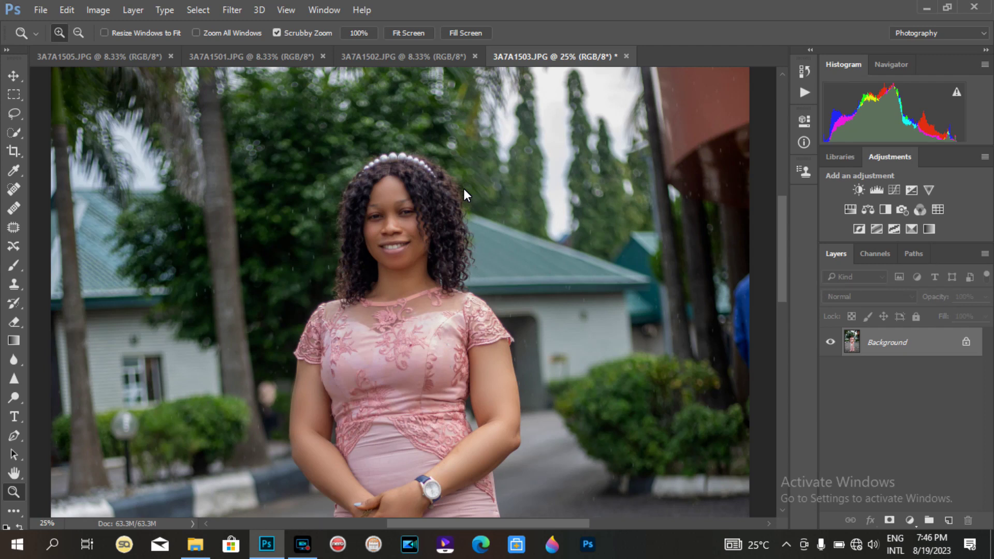
# Zoom out to the whole pink-dress portrait and launch the Camera Raw Filter on it.
pyautogui.keyDown('alt'); pyautogui.click(398, 226); pyautogui.keyUp('alt')
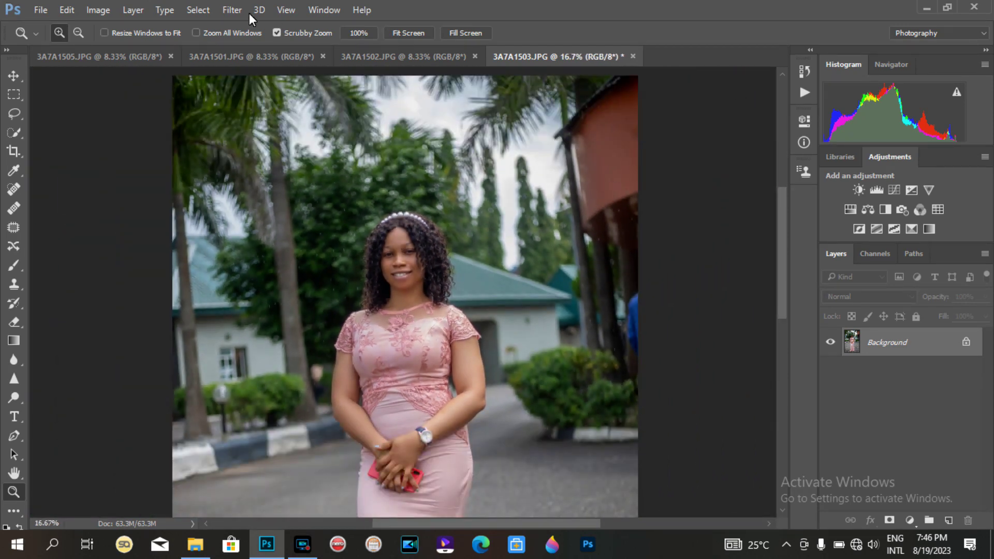
pyautogui.click(234, 17)
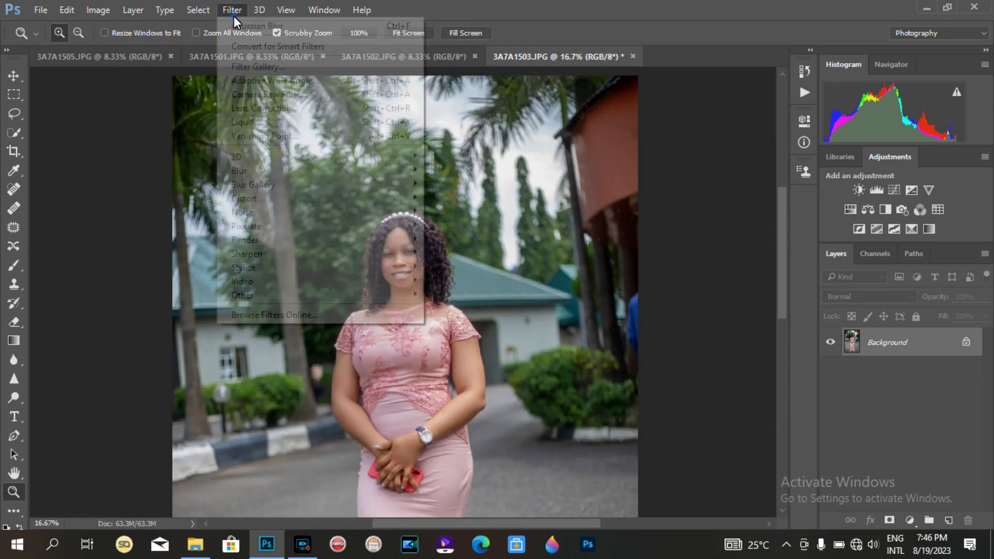
pyautogui.moveTo(255, 174)
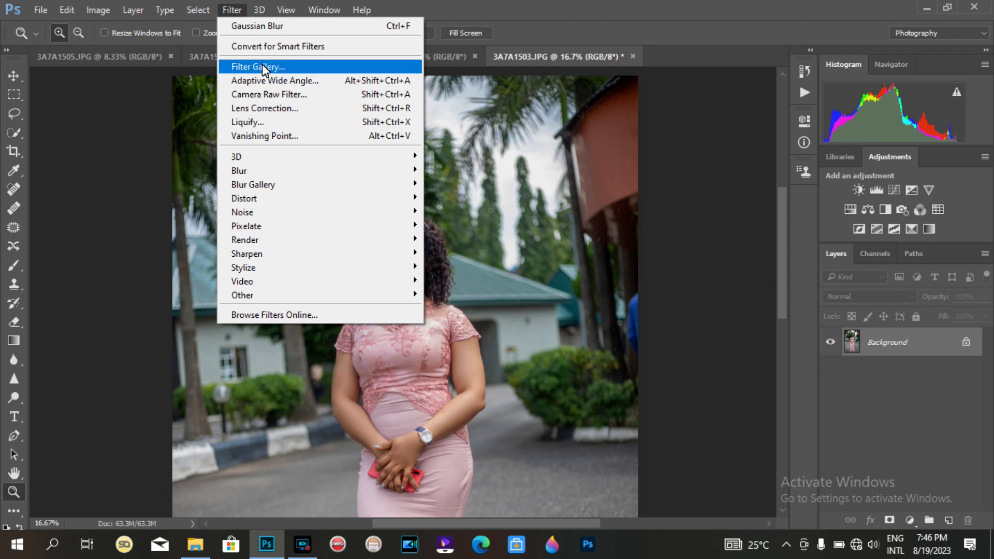
pyautogui.click(255, 94)
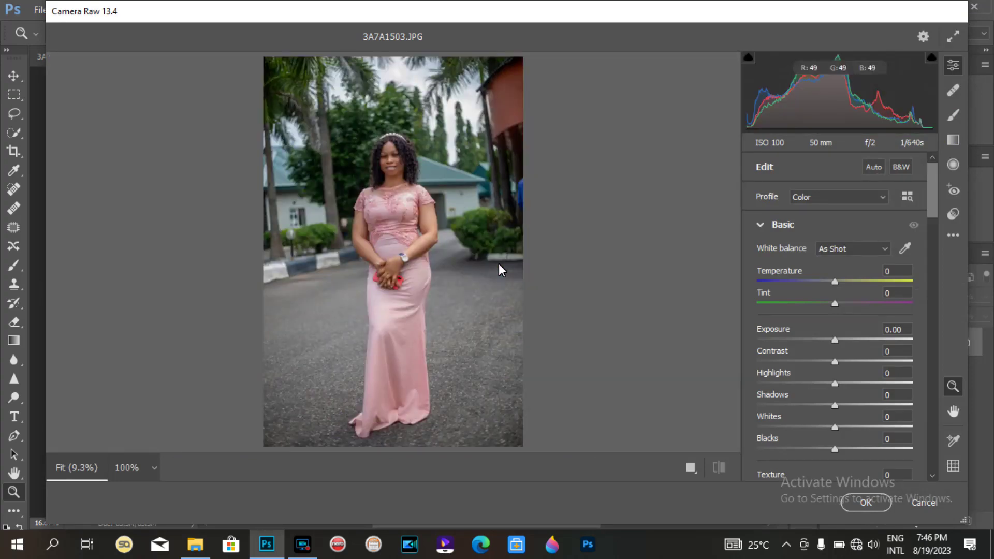
# In HSL Saturation, lower Greens to -93 and drop Aquas and Yellows to -100.
pyautogui.moveTo(935, 191); pyautogui.dragTo(936, 248)
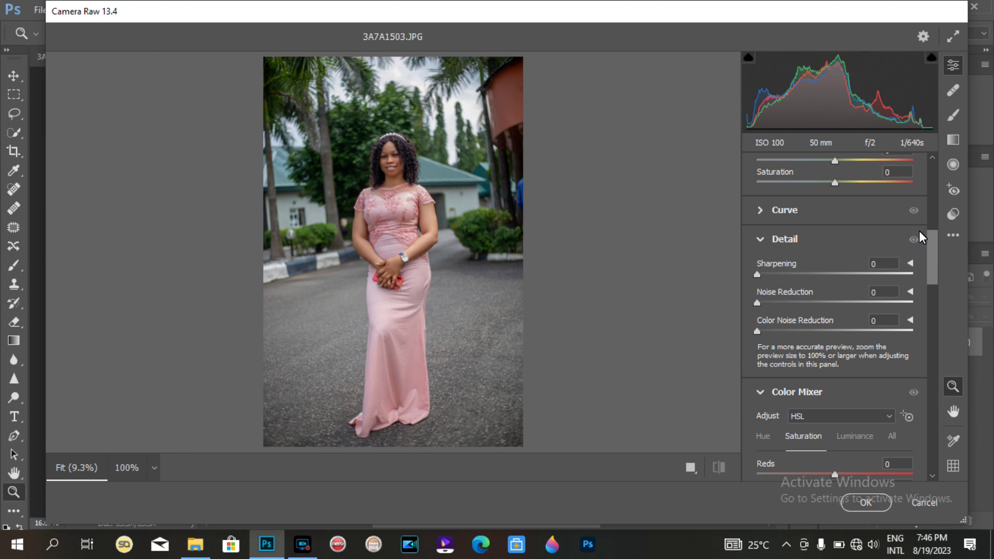
pyautogui.moveTo(935, 267); pyautogui.dragTo(936, 303)
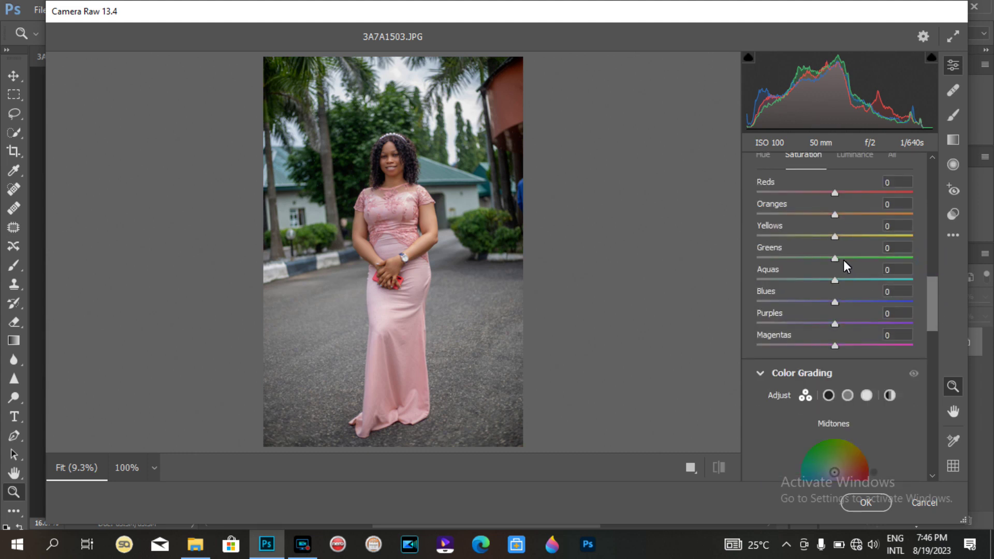
pyautogui.moveTo(836, 256); pyautogui.dragTo(763, 265)
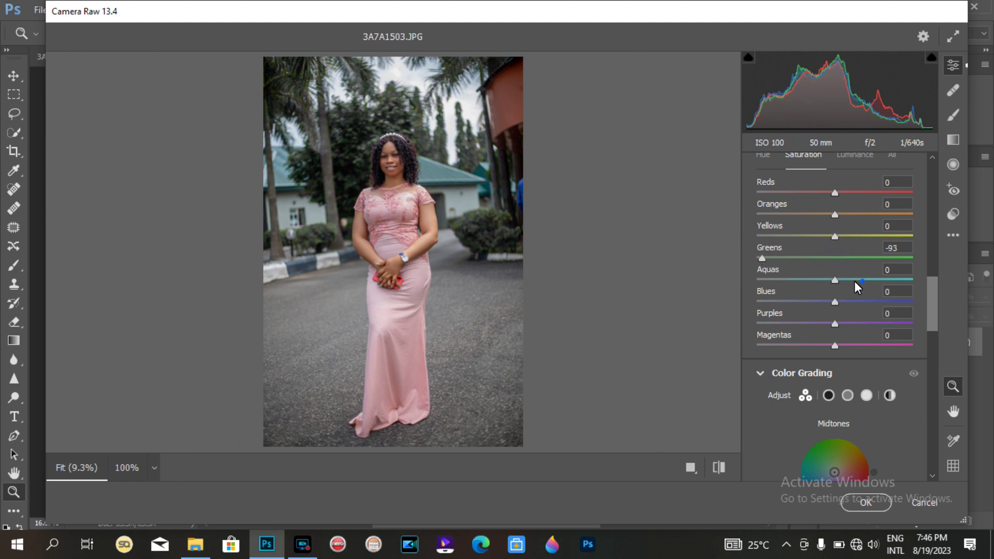
pyautogui.moveTo(862, 281); pyautogui.dragTo(743, 298)
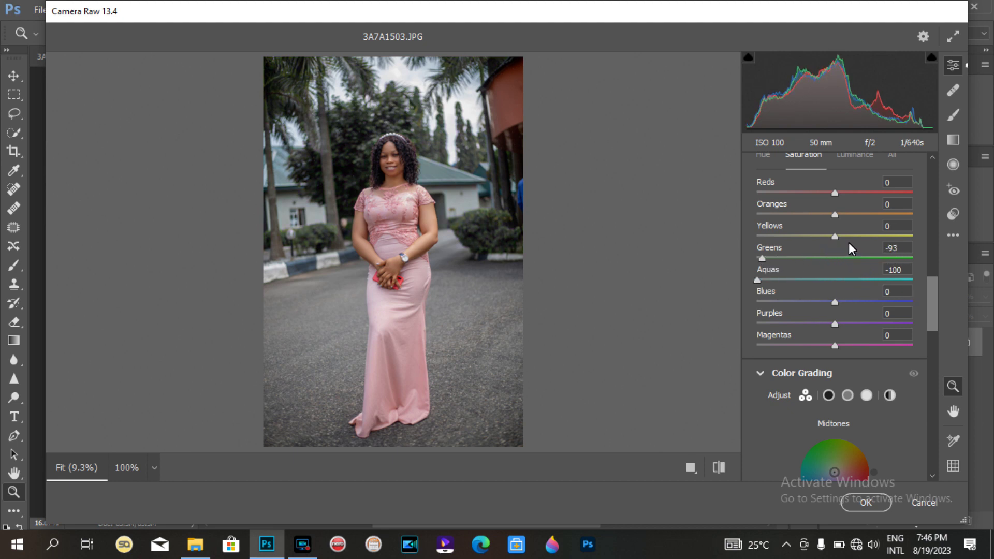
pyautogui.moveTo(843, 237); pyautogui.dragTo(728, 264)
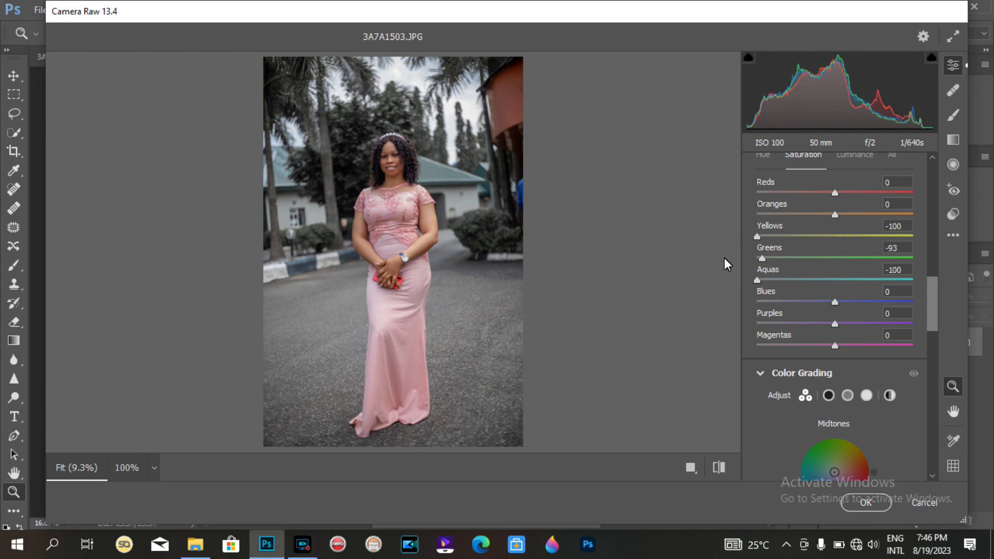
# Check the face and full figure in the preview, then push Greens saturation to -100.
pyautogui.click(392, 157)
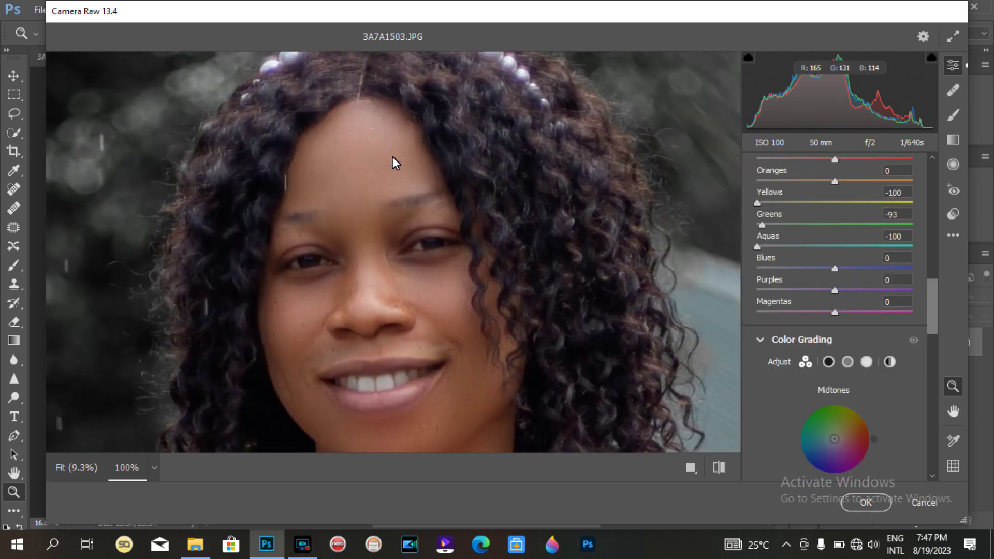
pyautogui.hotkey('ctrl', '-')
pyautogui.hotkey('ctrl', '-')
pyautogui.hotkey('ctrl', '-')
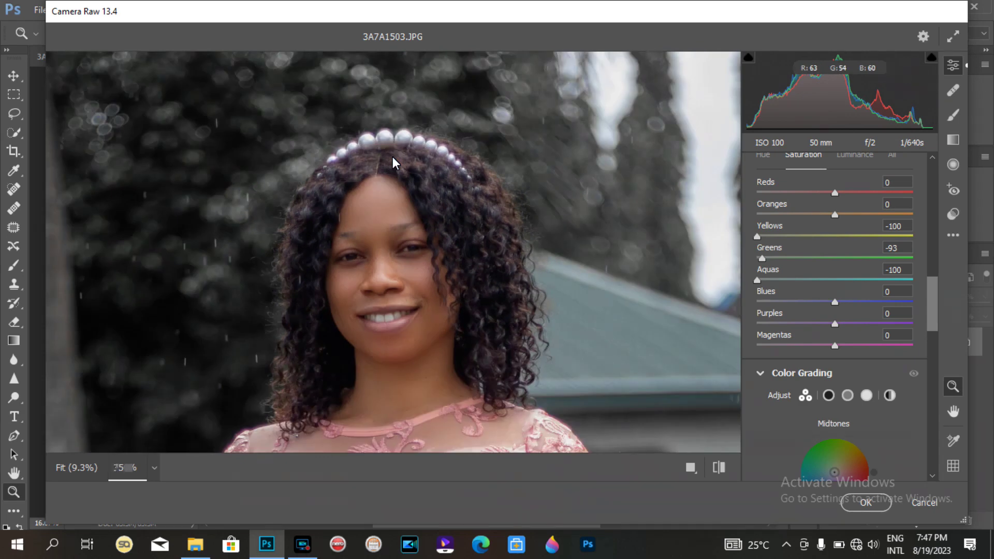
pyautogui.hotkey('ctrl', '-')
pyautogui.hotkey('ctrl', '-')
pyautogui.hotkey('ctrl', '-')
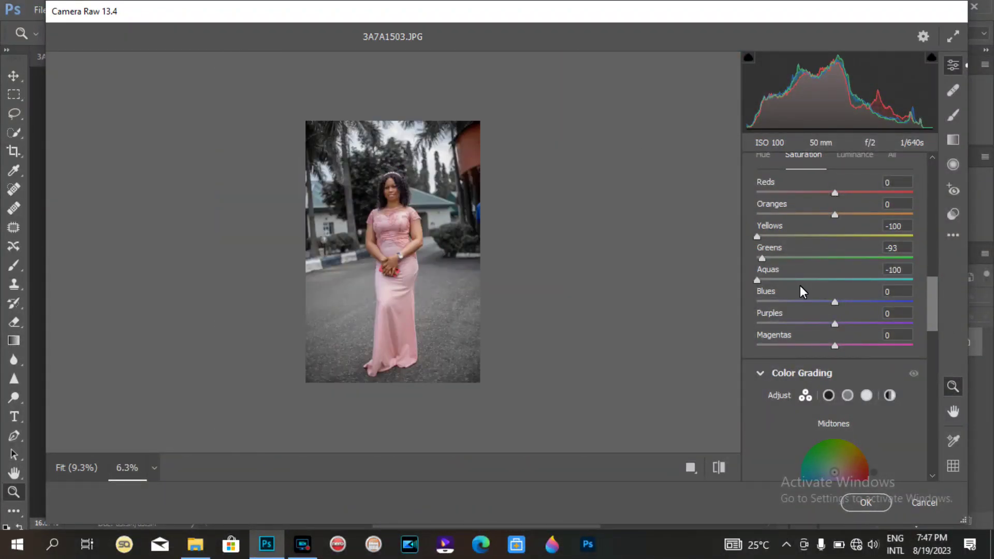
pyautogui.moveTo(771, 258); pyautogui.dragTo(735, 261)
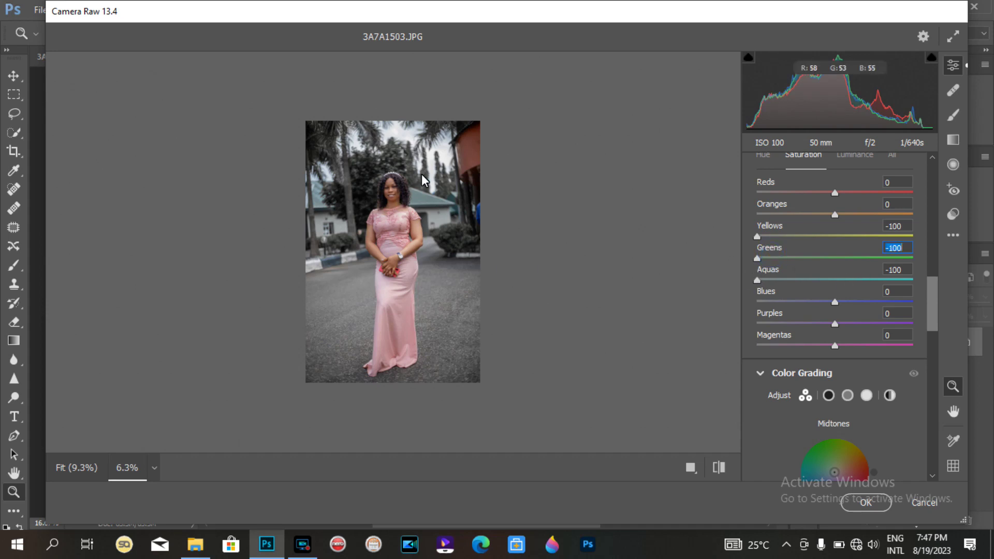
# Review the photo at 6.3%, 25% and 12.5% zoom, then scroll down to Color Grading.
pyautogui.click(408, 192)
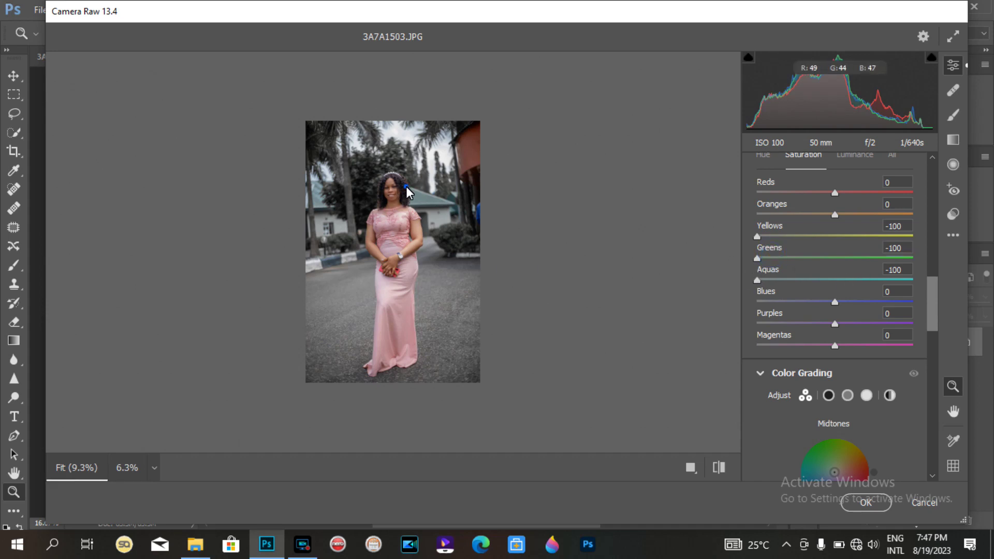
pyautogui.keyDown('alt'); pyautogui.click(401, 199); pyautogui.keyUp('alt')
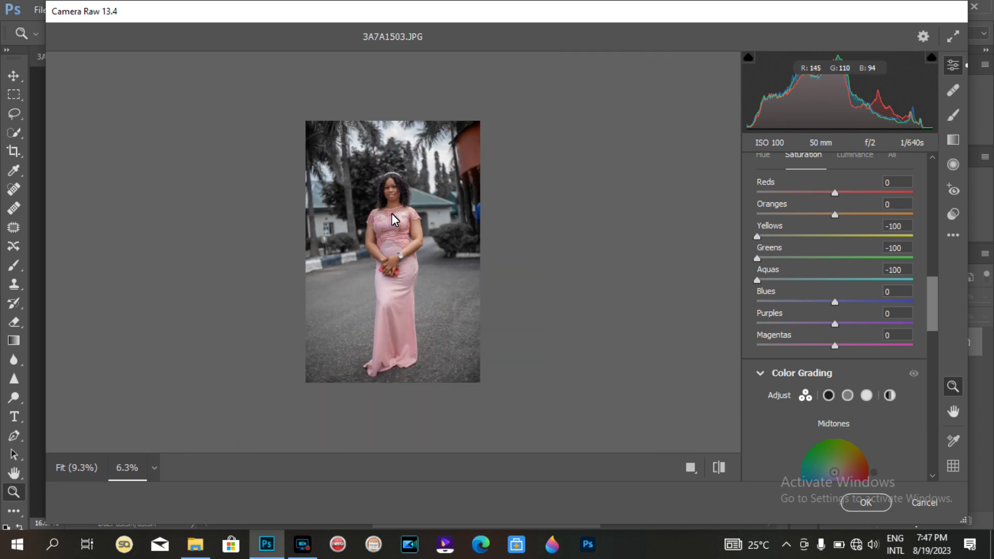
pyautogui.click(395, 189)
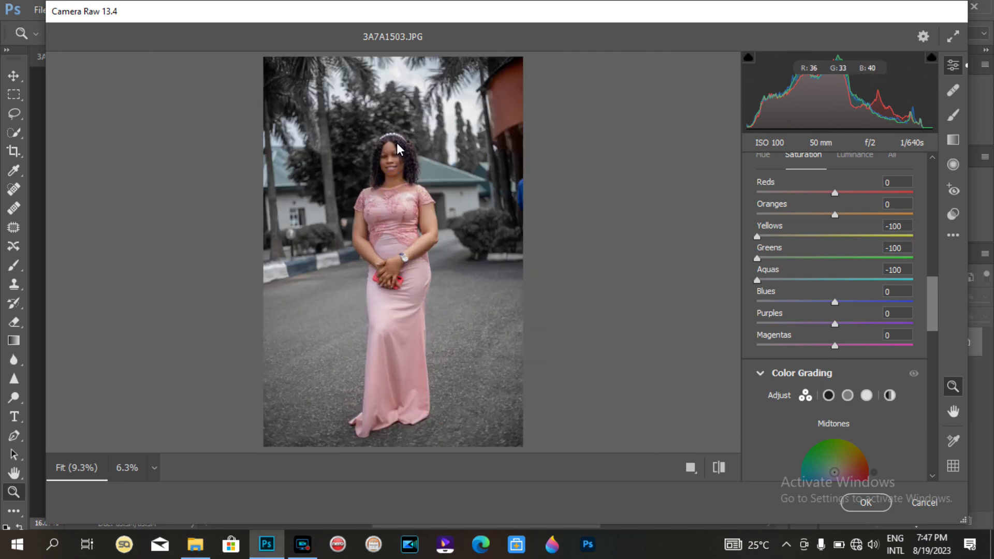
pyautogui.click(398, 149)
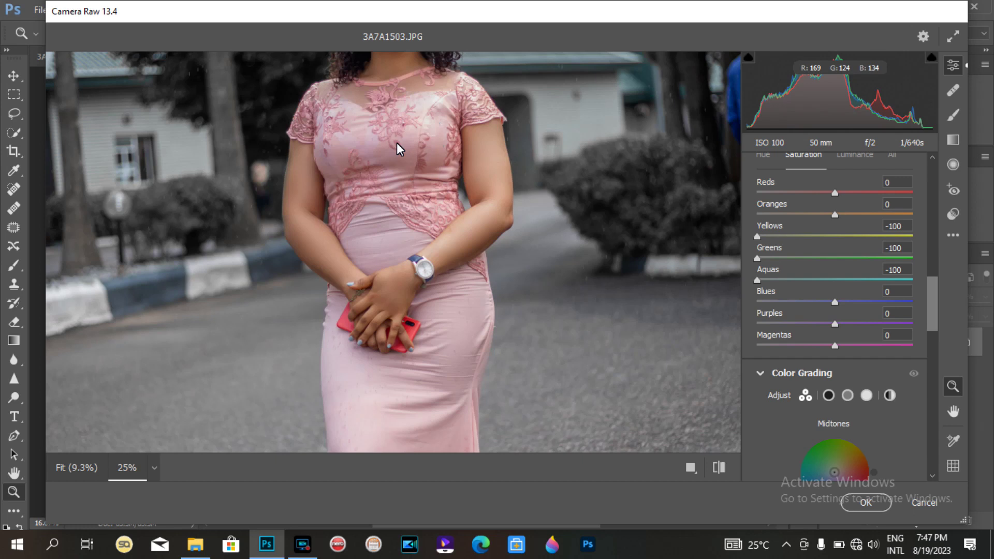
pyautogui.keyDown('alt'); pyautogui.click(579, 119); pyautogui.keyUp('alt')
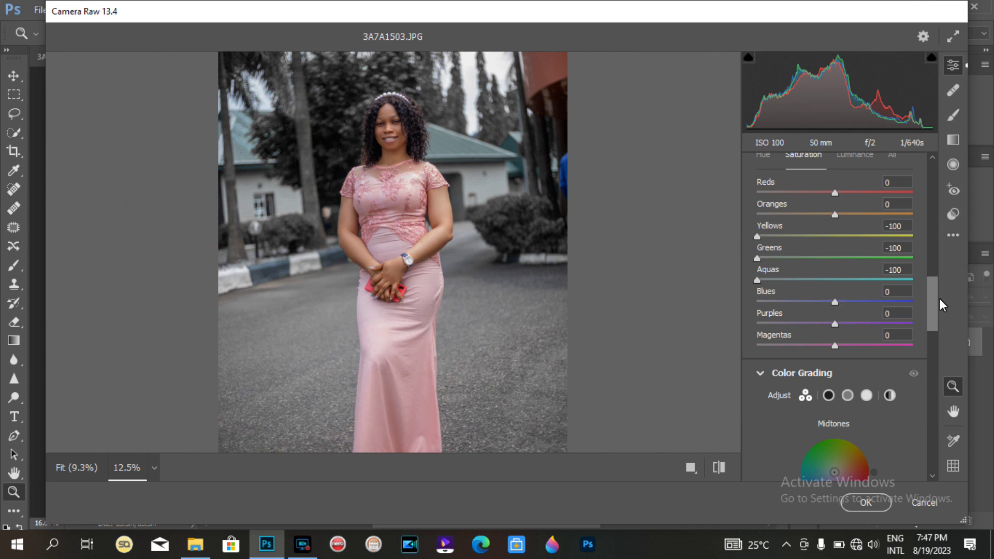
pyautogui.moveTo(935, 296); pyautogui.dragTo(937, 339)
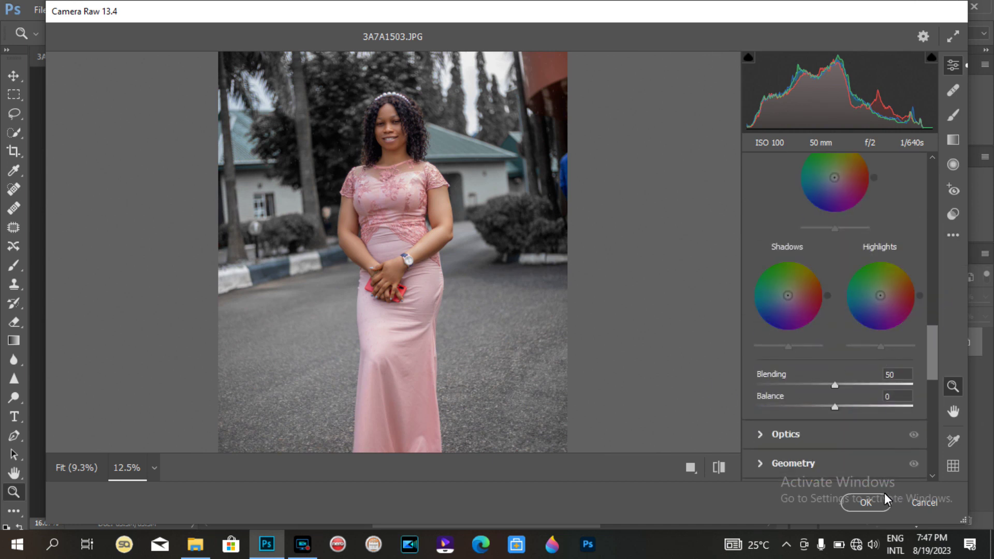
# Apply the Camera Raw edit, zoom out to 8.33% and duplicate the photo onto Layer 1.
pyautogui.click(866, 503)
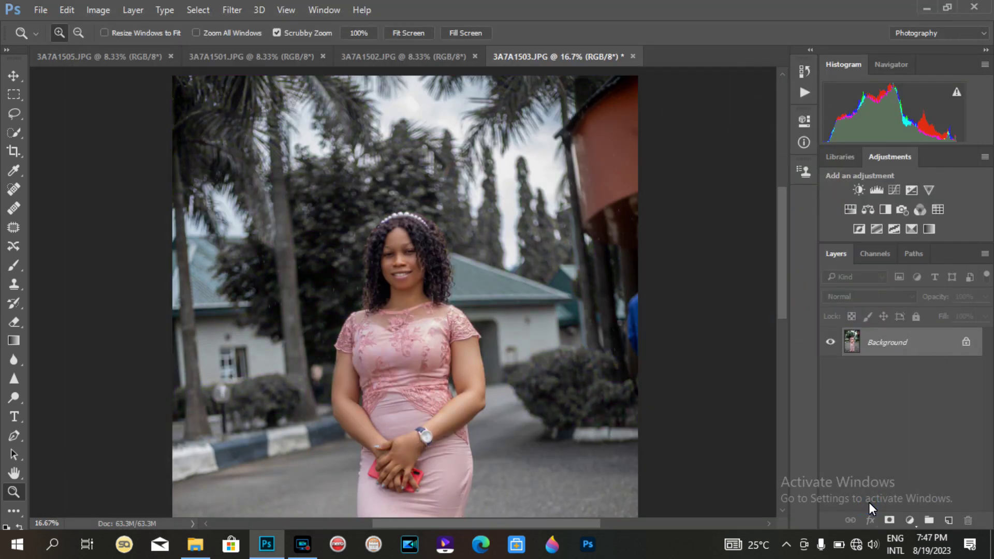
pyautogui.hotkey('ctrl', '-')
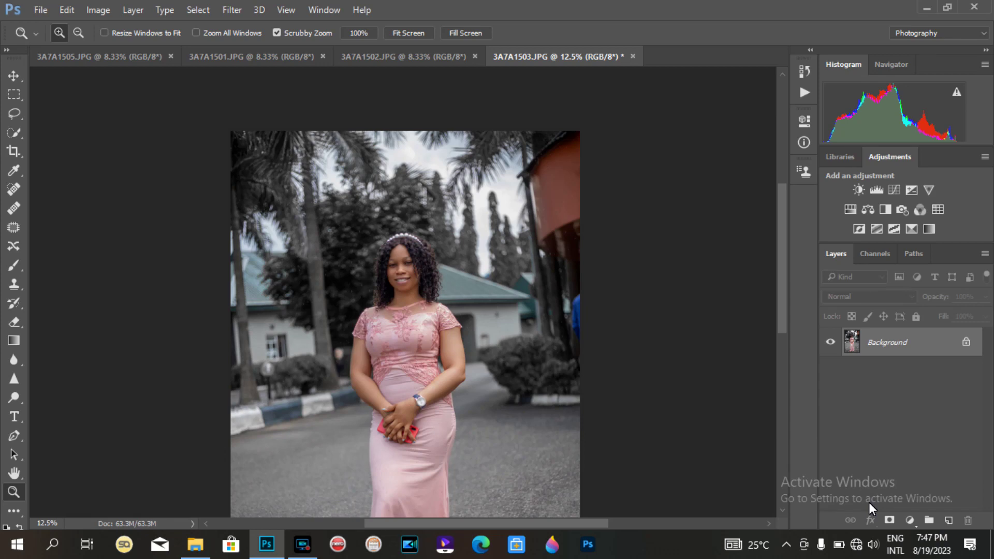
pyautogui.hotkey('ctrl', '-')
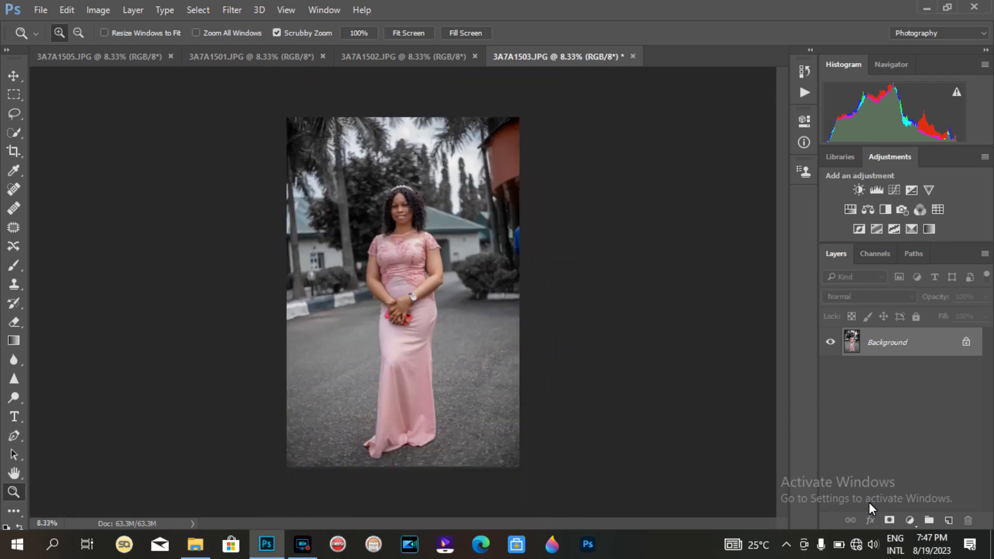
pyautogui.hotkey('ctrl', 'z')
pyautogui.hotkey('ctrl', 'j')
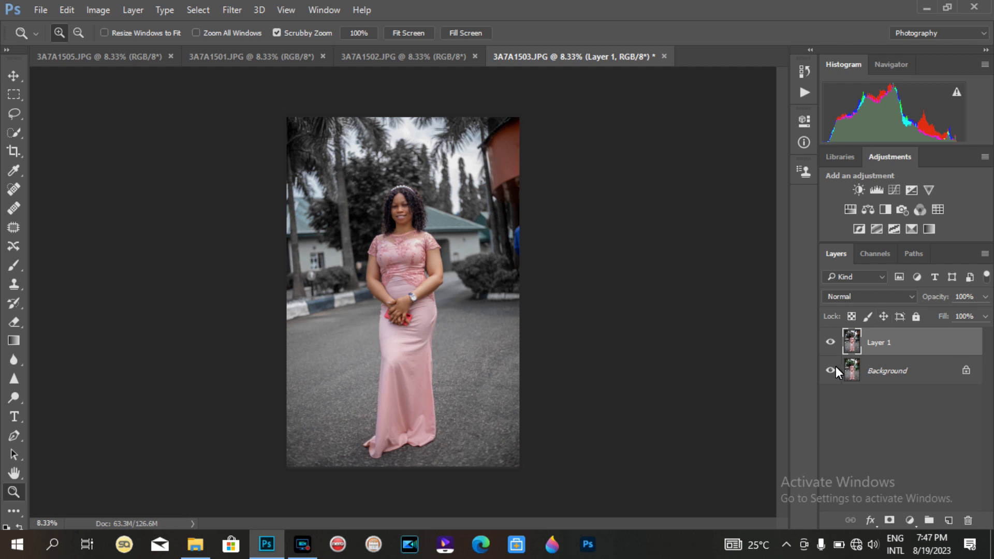
# Toggle Layer 1 and Background visibility to compare the muted version with the original.
pyautogui.click(830, 342)
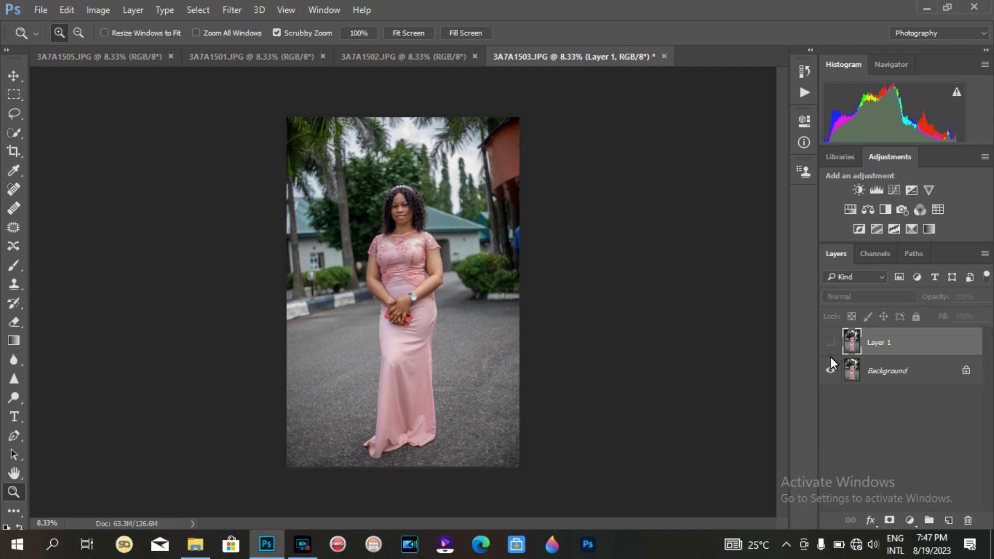
pyautogui.click(830, 371)
pyautogui.click(831, 362)
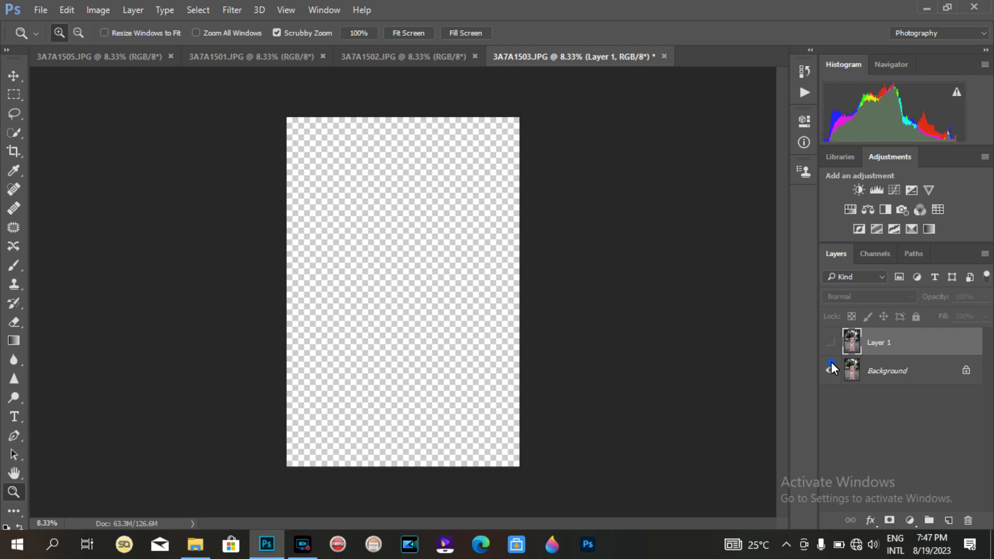
pyautogui.click(835, 340)
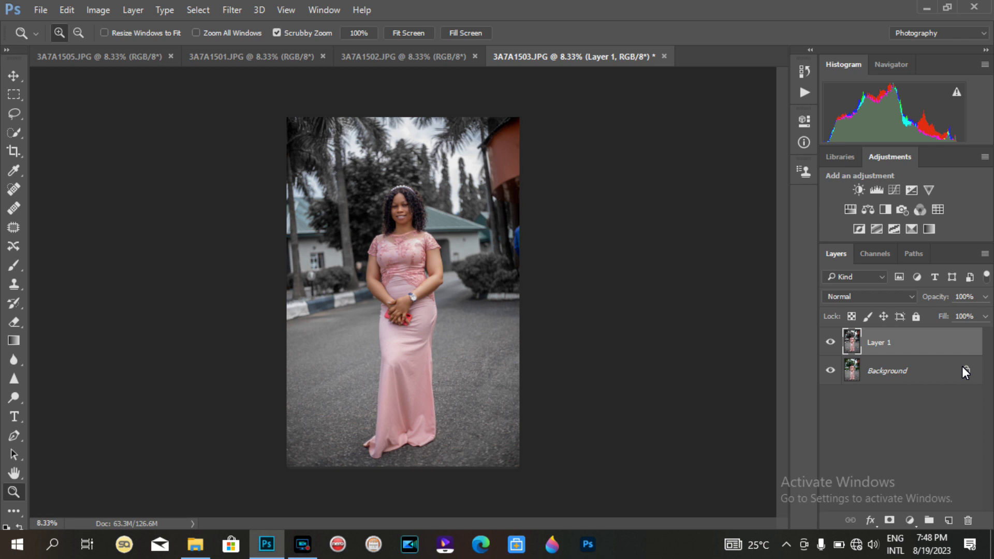
# Delete Layer 1, zoom to 12.5% and reopen Camera Raw on the full-colour photo.
pyautogui.press('Delete')
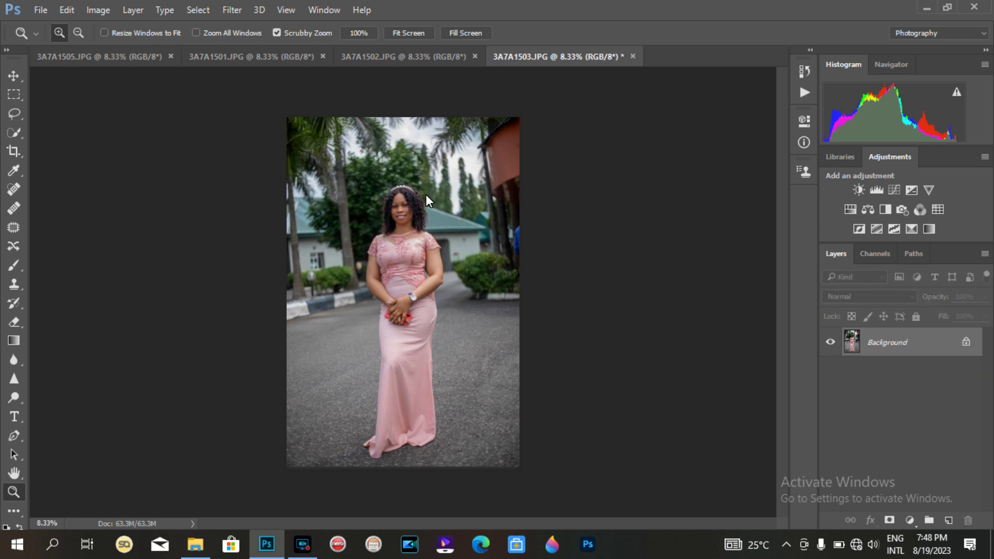
pyautogui.click(403, 216)
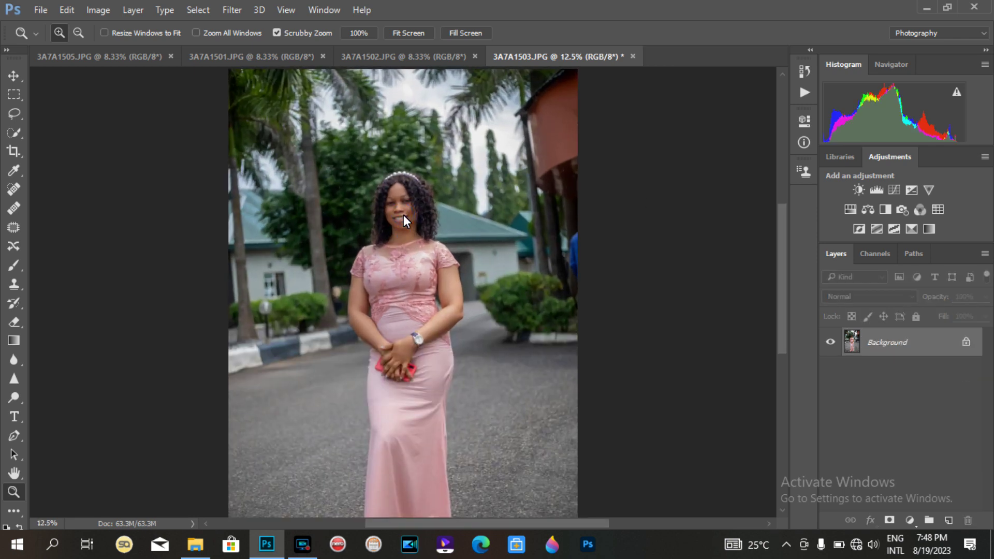
pyautogui.hotkey('alt', 'shift')
pyautogui.hotkey('ctrl', 'shift', 'a')
pyautogui.moveTo(930, 182); pyautogui.dragTo(935, 273)
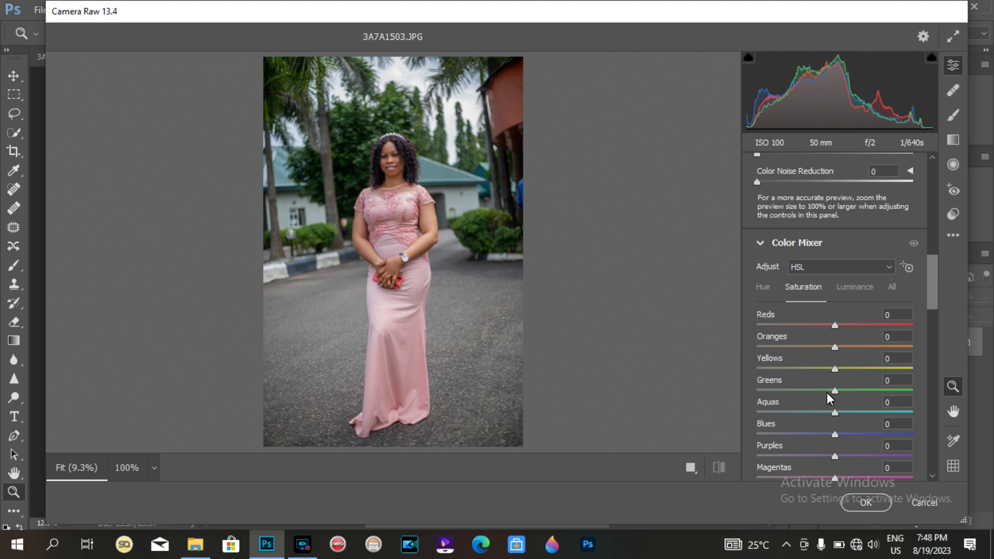
# Raise Greens and Aquas saturation to +100 in the Color Mixer.
pyautogui.moveTo(817, 390); pyautogui.dragTo(957, 389)
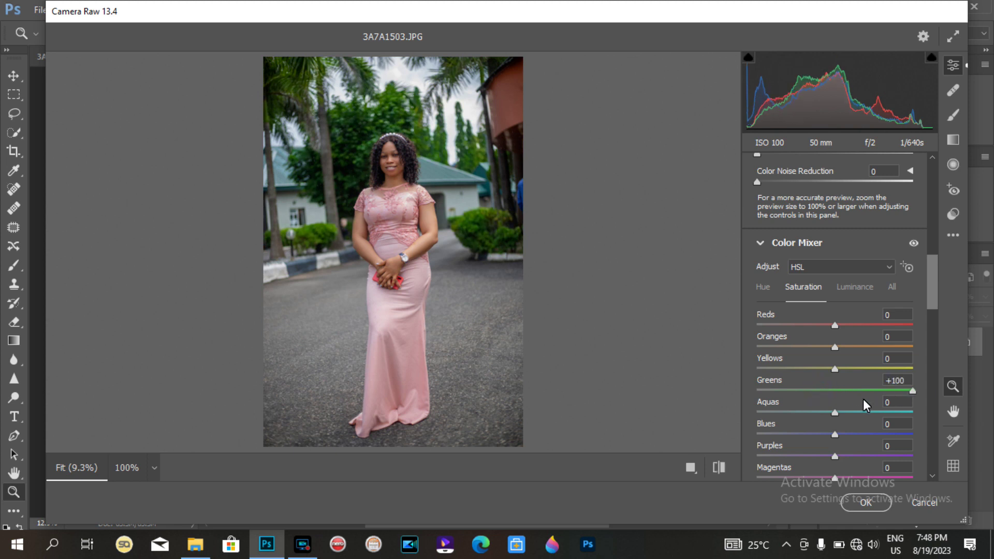
pyautogui.moveTo(815, 412); pyautogui.dragTo(914, 413)
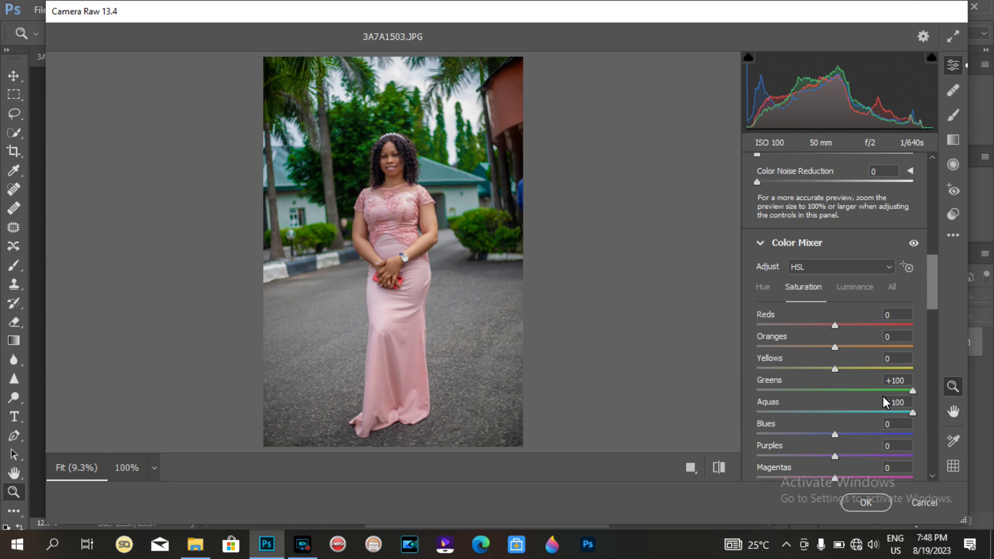
# In the Hue mixer, swing Greens hue up to +100, then down to -100.
pyautogui.click(762, 289)
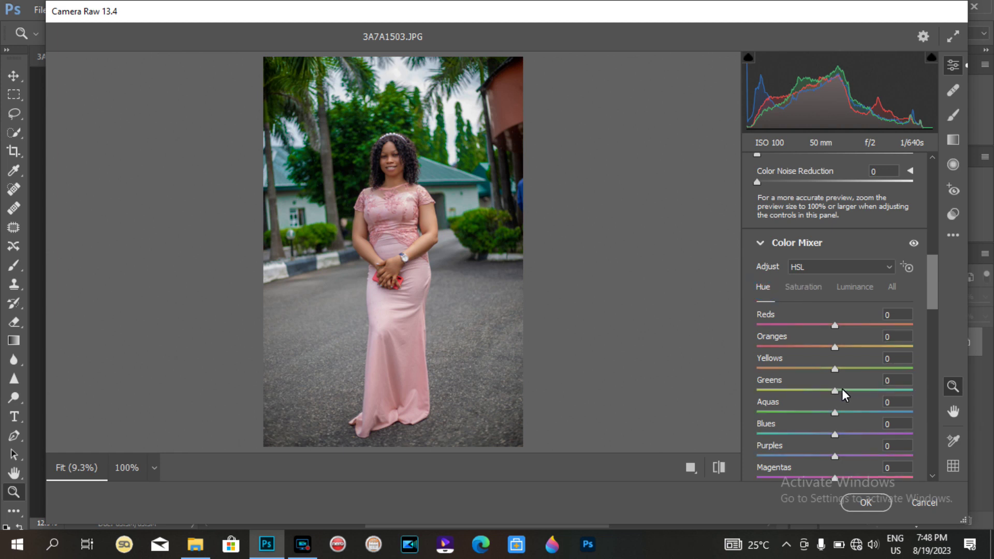
pyautogui.moveTo(830, 394); pyautogui.dragTo(894, 390)
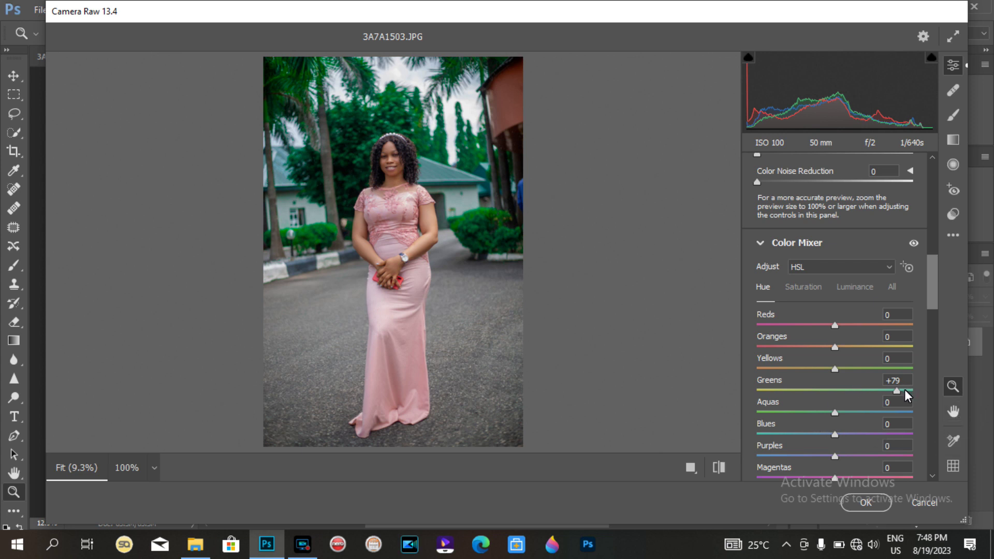
pyautogui.moveTo(901, 392); pyautogui.dragTo(740, 404)
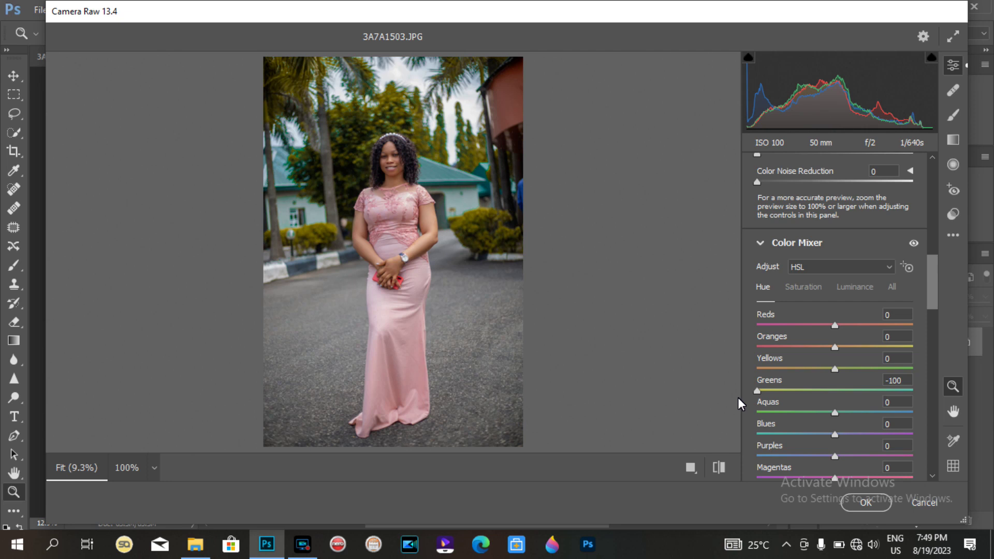
pyautogui.moveTo(758, 392); pyautogui.dragTo(780, 392)
# Back in Saturation, return Greens to +100 after checking the face, and set Yellows to -100.
pyautogui.click(803, 288)
pyautogui.moveTo(911, 392); pyautogui.dragTo(831, 398)
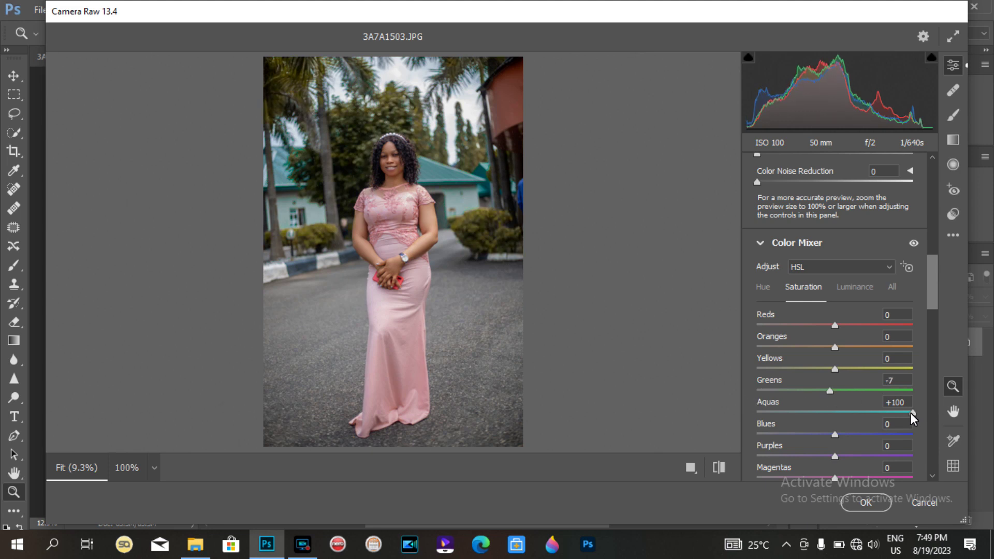
pyautogui.moveTo(393, 155); pyautogui.dragTo(393, 155)
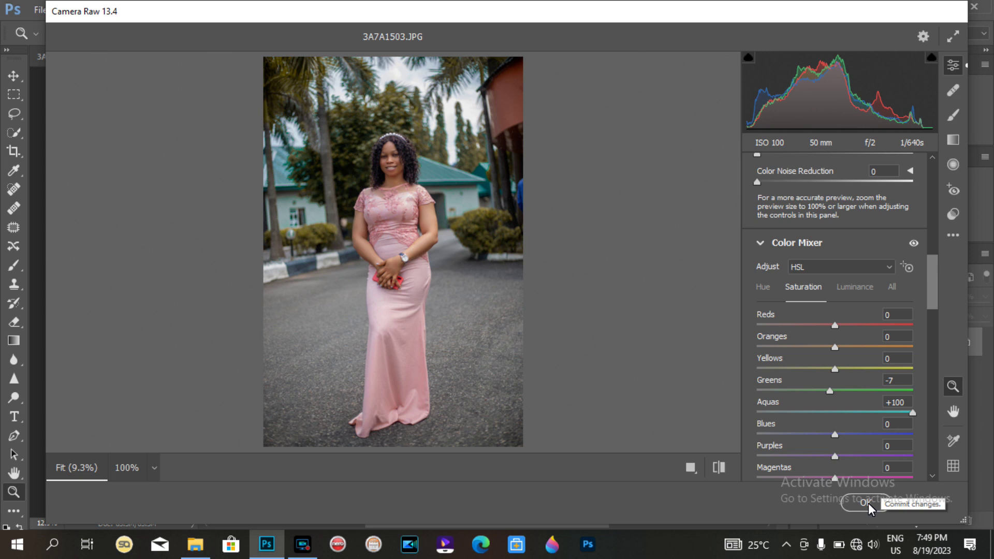
pyautogui.moveTo(829, 391); pyautogui.dragTo(969, 389)
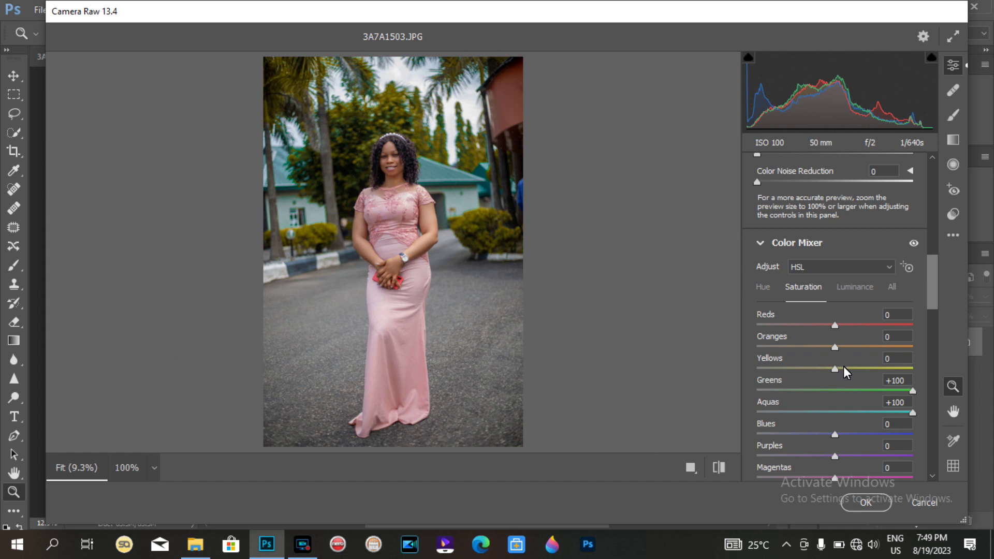
pyautogui.moveTo(844, 366); pyautogui.dragTo(726, 386)
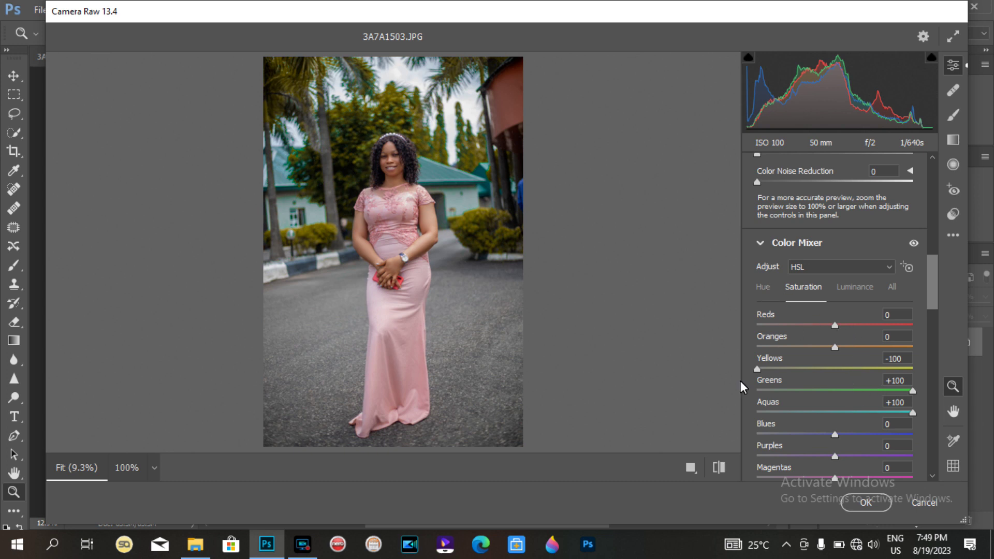
# Apply the grade, copy it to a new Layer 1, hide that layer and select Background.
pyautogui.click(865, 501)
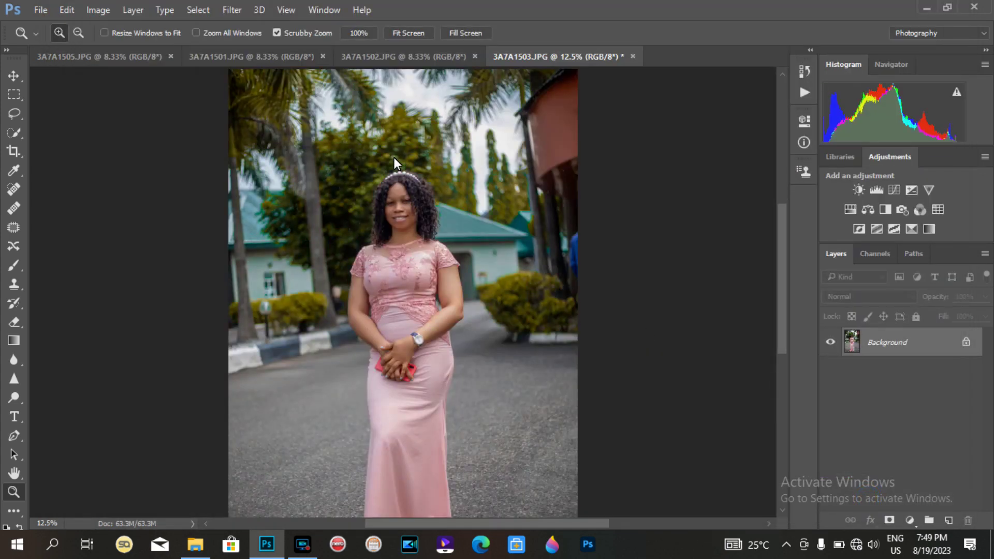
pyautogui.hotkey('ctrl', 'j')
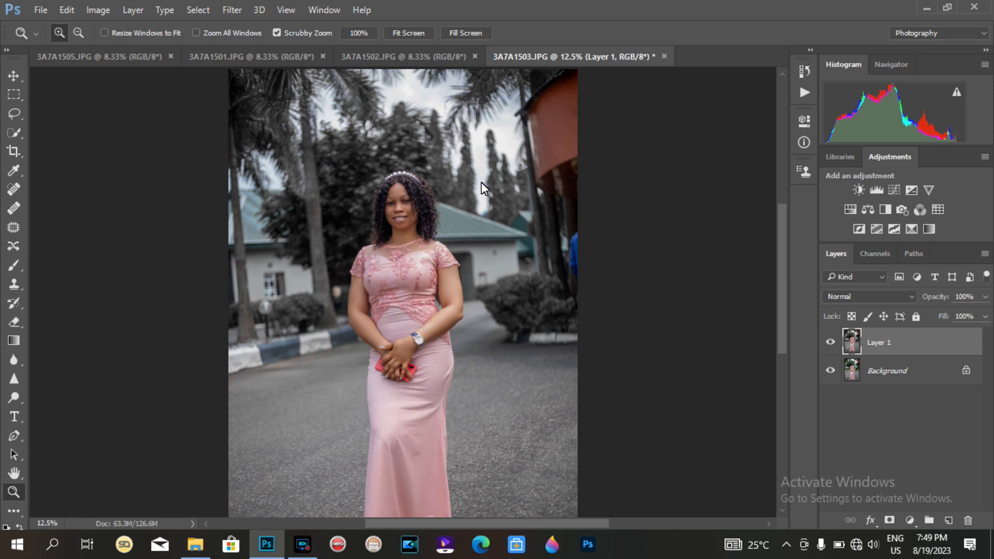
pyautogui.hotkey('ctrl', 'z')
pyautogui.hotkey('ctrl', 'z')
pyautogui.click(830, 342)
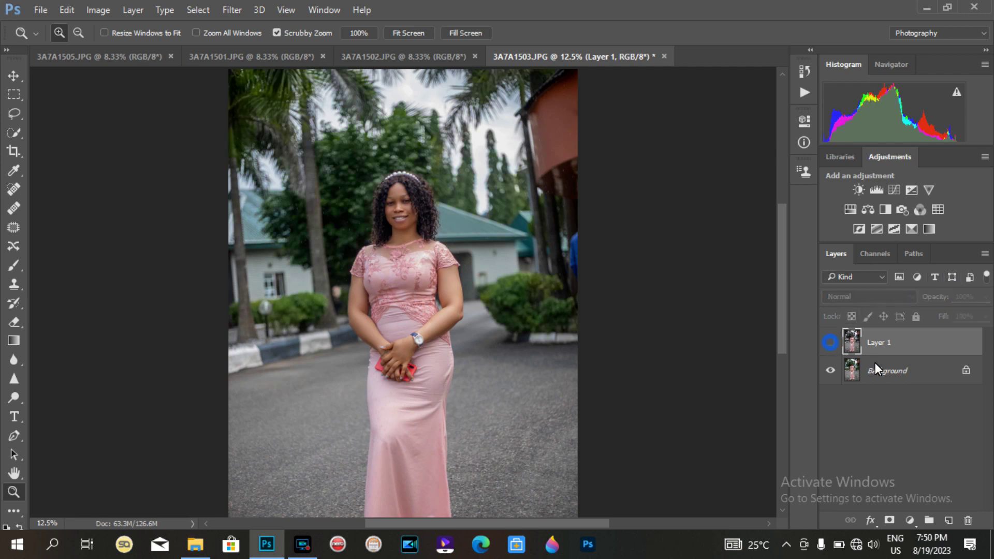
pyautogui.click(890, 373)
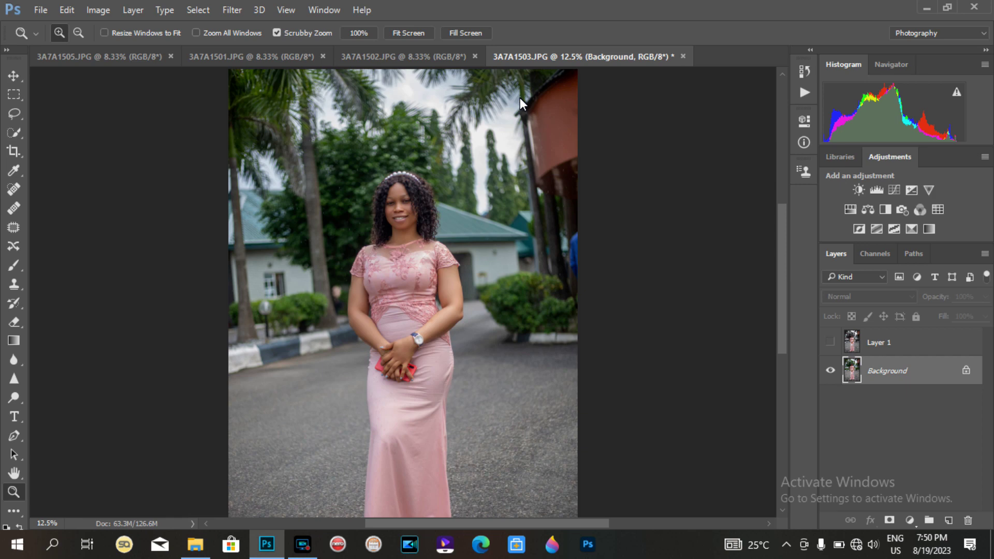
# Reopen Camera Raw on the Background and add a -8 Highlight Priority vignette with Roundness +49.
pyautogui.hotkey('ctrl', 'shift', 'a')
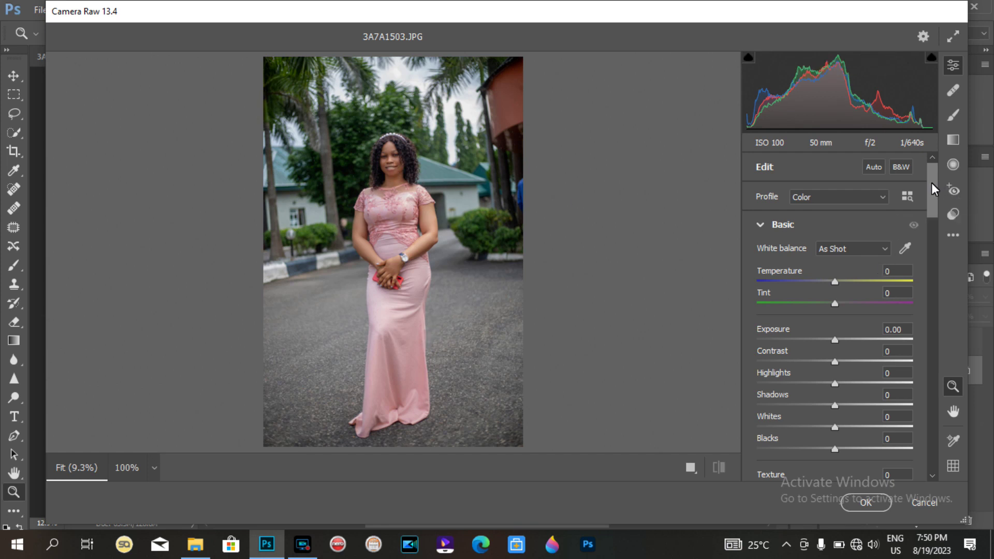
pyautogui.moveTo(937, 192); pyautogui.dragTo(934, 163)
pyautogui.moveTo(936, 196); pyautogui.dragTo(943, 392)
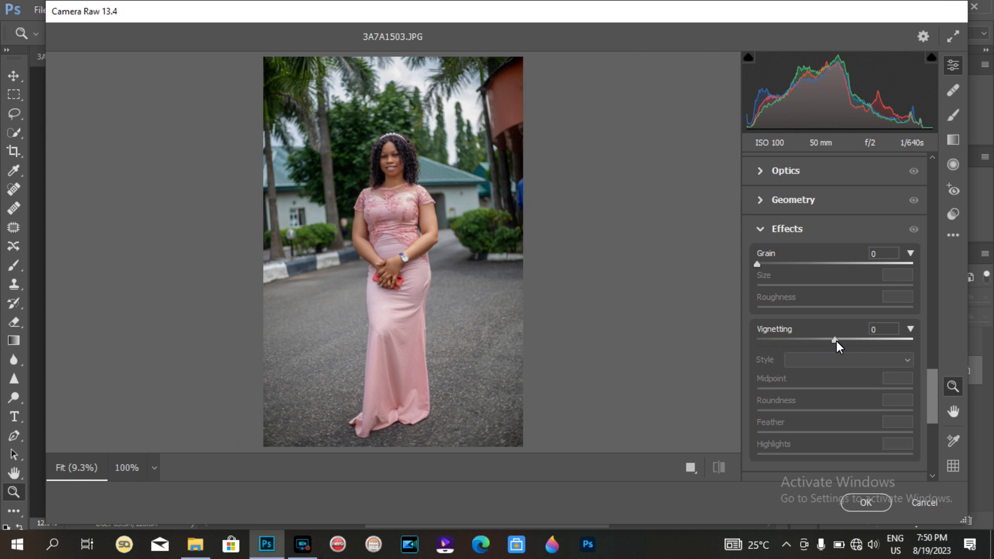
pyautogui.moveTo(834, 341); pyautogui.dragTo(831, 341)
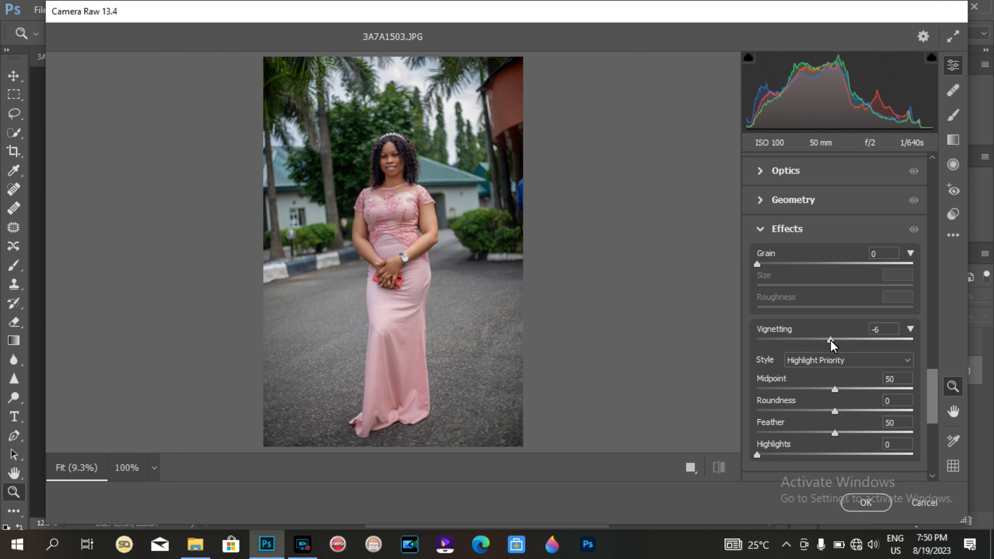
pyautogui.moveTo(831, 341); pyautogui.dragTo(829, 341)
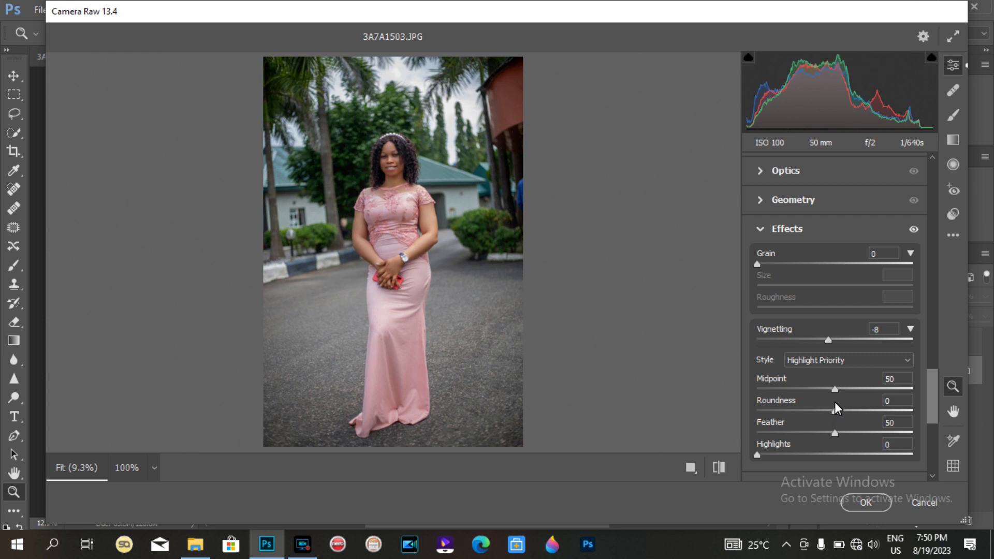
pyautogui.moveTo(836, 410); pyautogui.dragTo(873, 412)
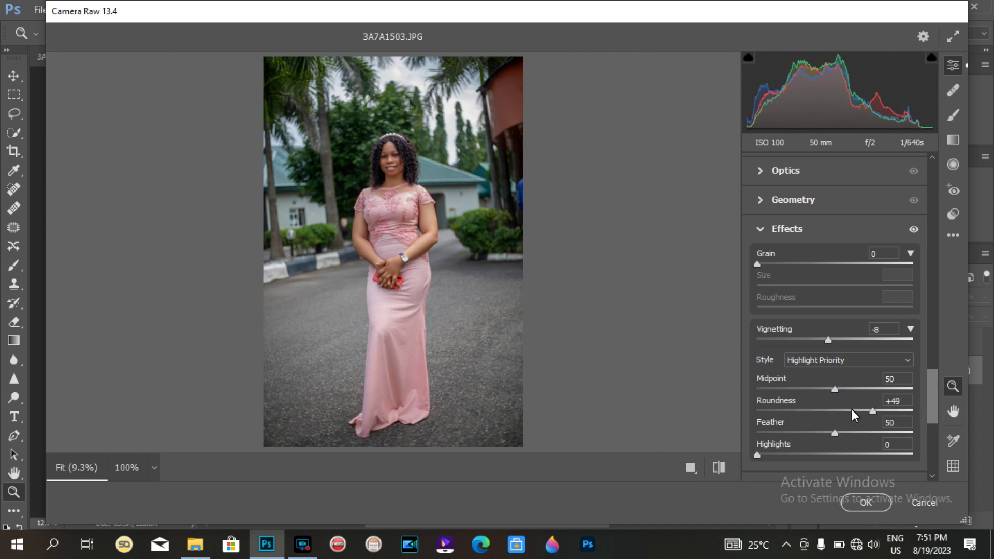
pyautogui.moveTo(835, 388)
pyautogui.mouseDown()
pyautogui.moveTo(776, 396)
pyautogui.moveTo(884, 383)
pyautogui.moveTo(825, 387)
pyautogui.moveTo(839, 384)
pyautogui.mouseUp()
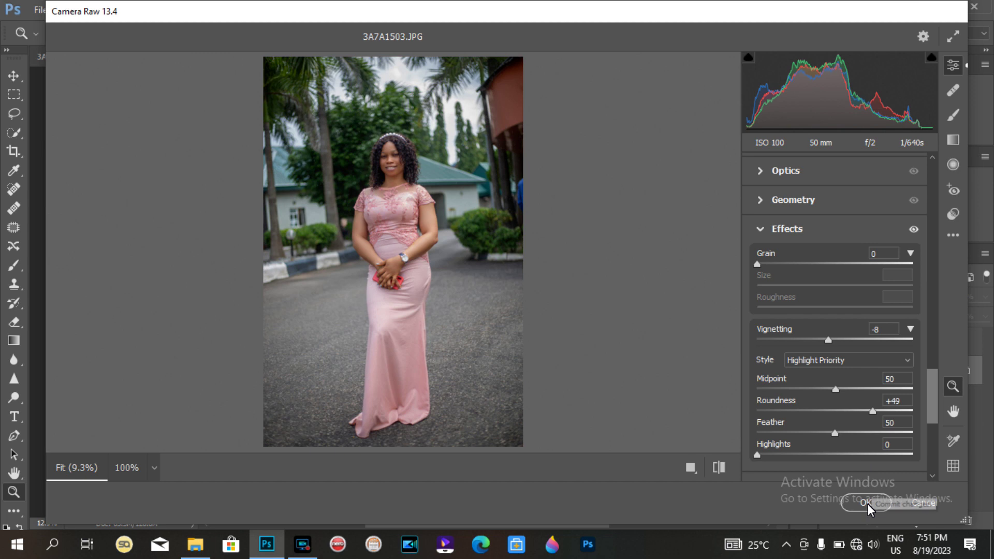
pyautogui.moveTo(939, 392); pyautogui.dragTo(942, 273)
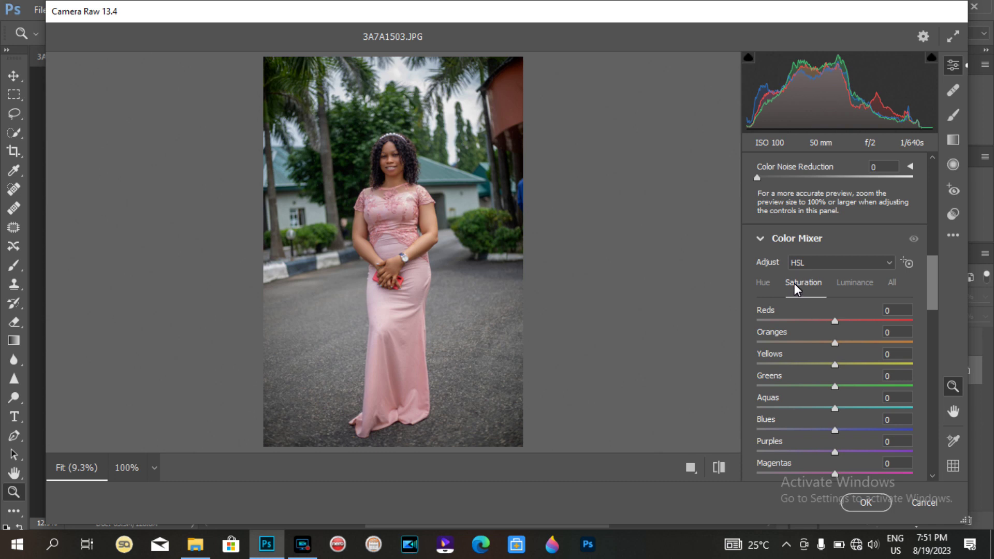
# In the Color Mixer's Hue controls, set Aquas to +93 and Blues to -100.
pyautogui.click(769, 286)
pyautogui.moveTo(737, 431); pyautogui.dragTo(906, 409)
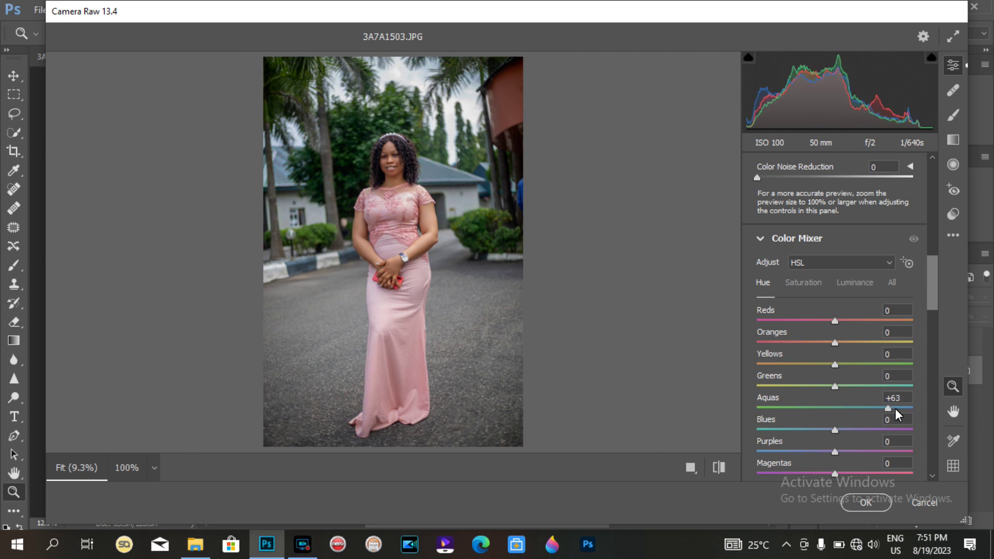
pyautogui.moveTo(842, 426); pyautogui.dragTo(748, 436)
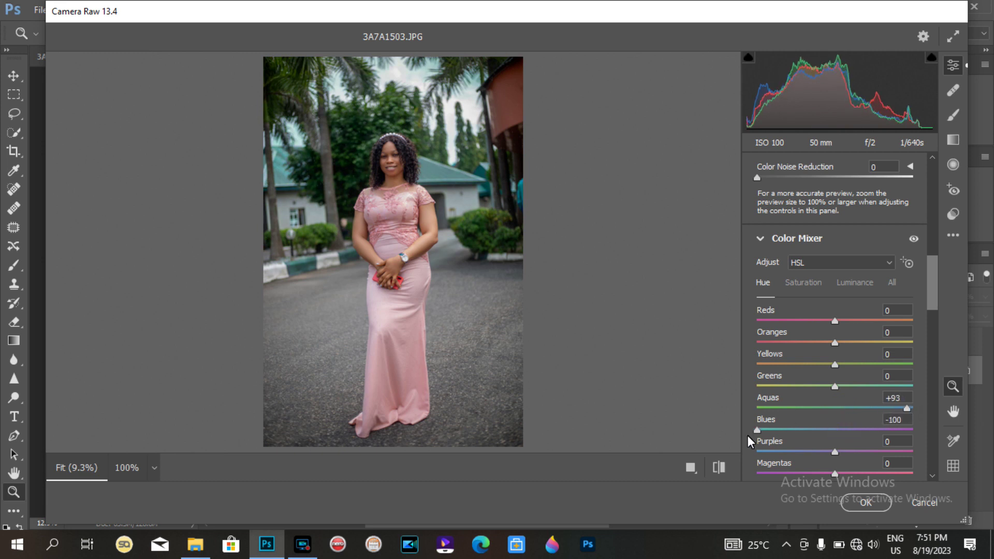
pyautogui.moveTo(836, 386); pyautogui.dragTo(875, 386)
# Under Saturation, mute Greens to -63 and set Aquas to +64.
pyautogui.click(805, 283)
pyautogui.moveTo(846, 406); pyautogui.dragTo(961, 410)
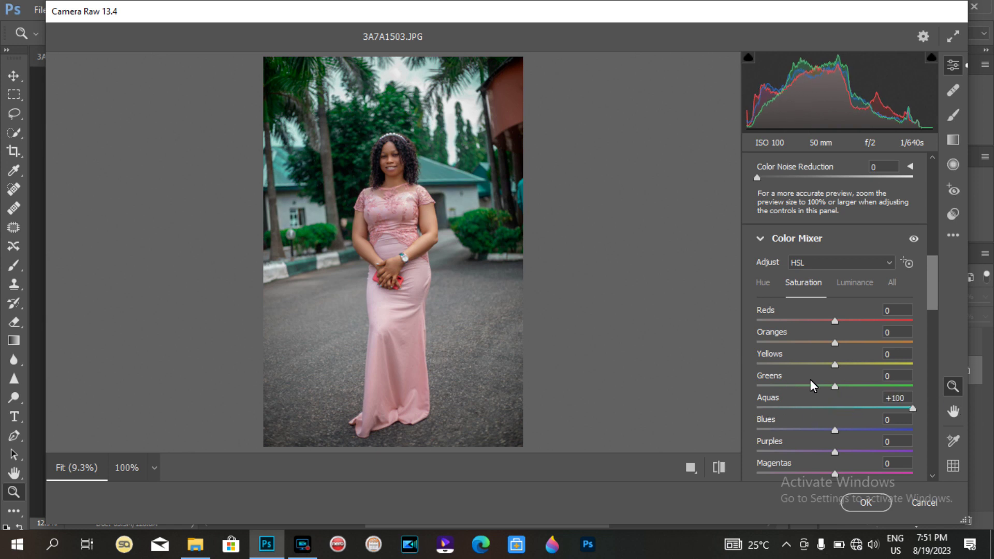
pyautogui.moveTo(913, 383); pyautogui.dragTo(765, 405)
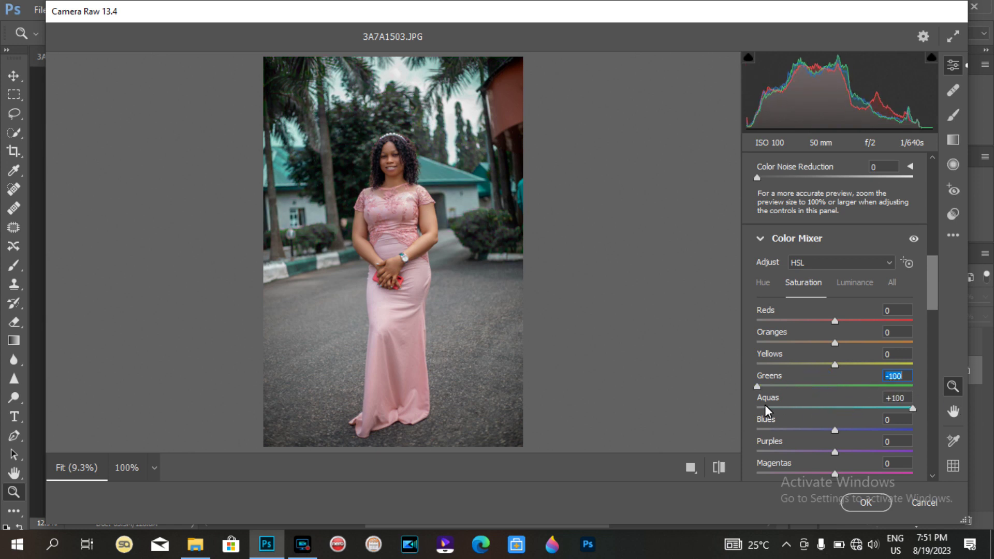
pyautogui.moveTo(765, 405); pyautogui.dragTo(800, 401)
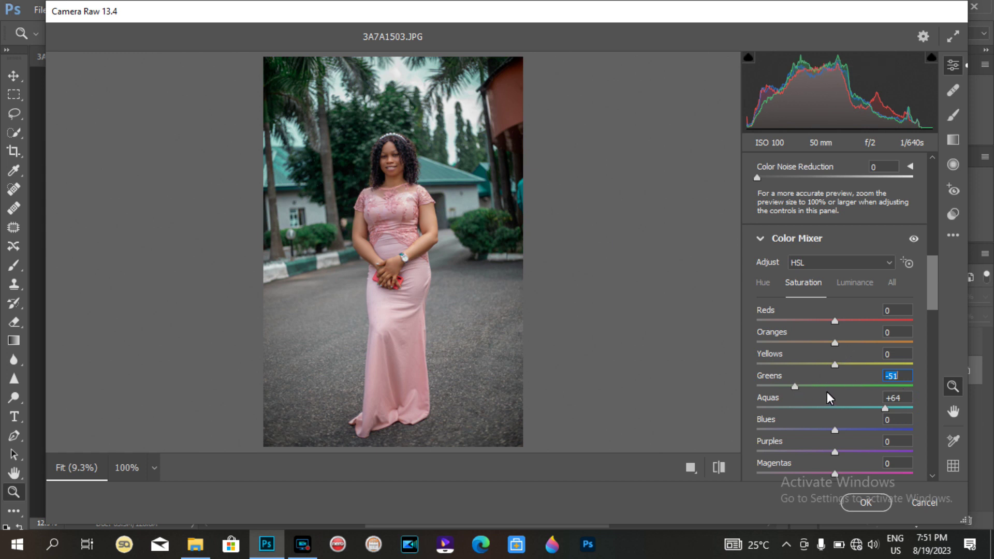
pyautogui.moveTo(793, 386); pyautogui.dragTo(782, 386)
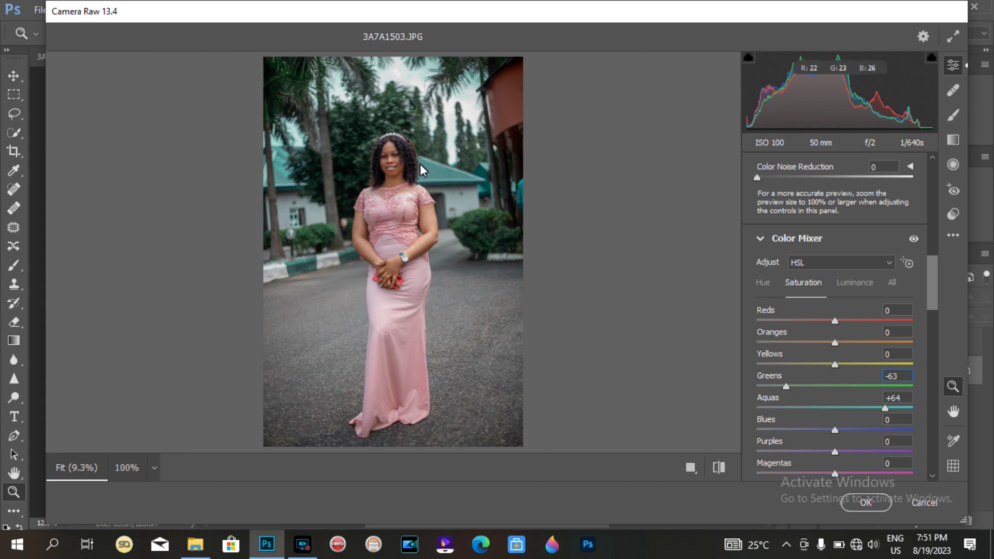
# Check the face at 100% in the preview, then apply the Camera Raw filter with OK.
pyautogui.click(385, 157)
pyautogui.click(384, 158)
pyautogui.click(870, 505)
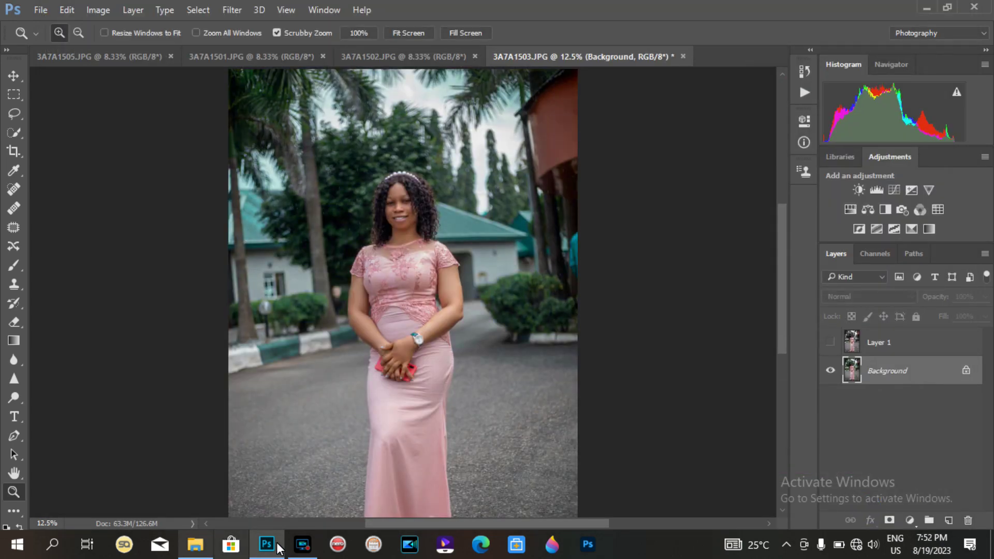